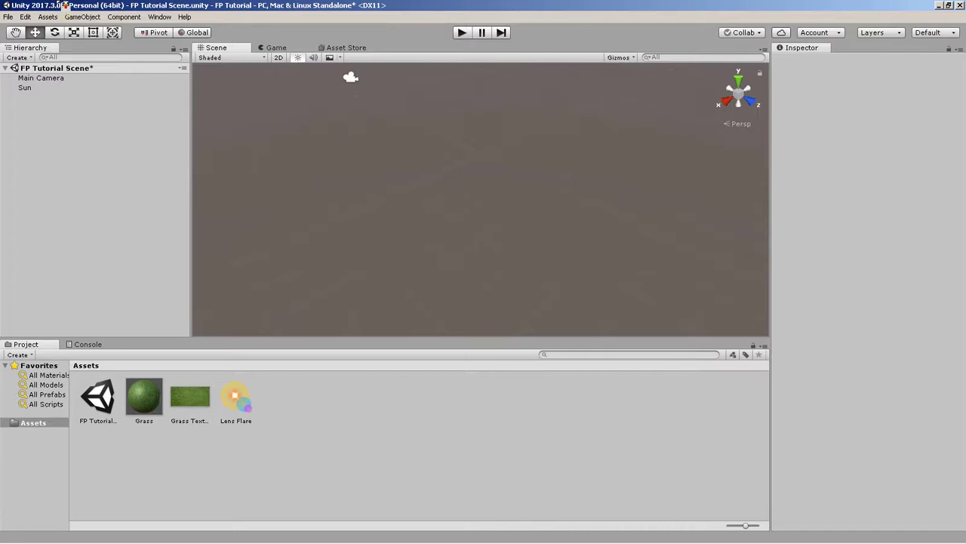
# - Add a cube to the scene as the ground, scaled 20 × 1 × 20 with the Grass material
pyautogui.moveTo(476, 181); pyautogui.dragTo(504, 145, button='right')
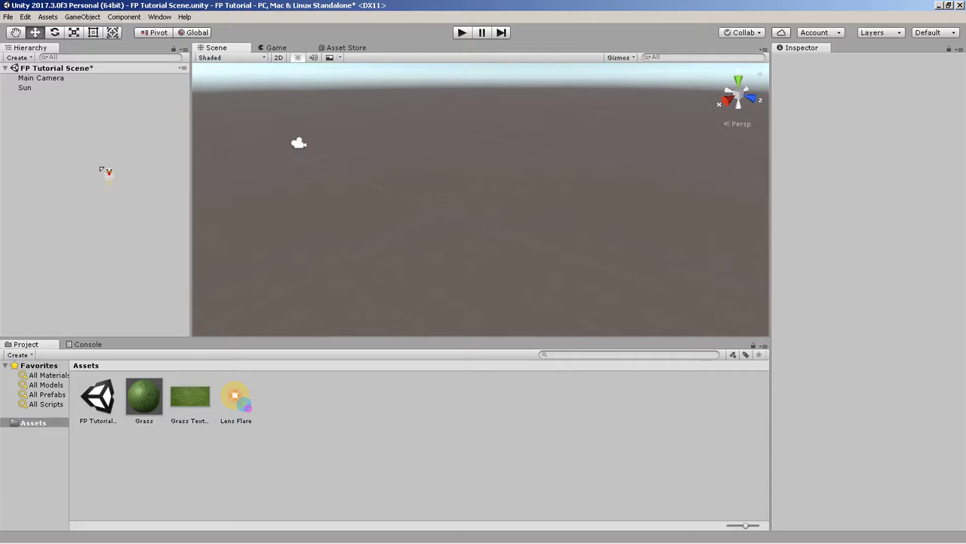
pyautogui.moveTo(544, 224); pyautogui.dragTo(526, 220, button='right')
pyautogui.rightClick(61, 194)
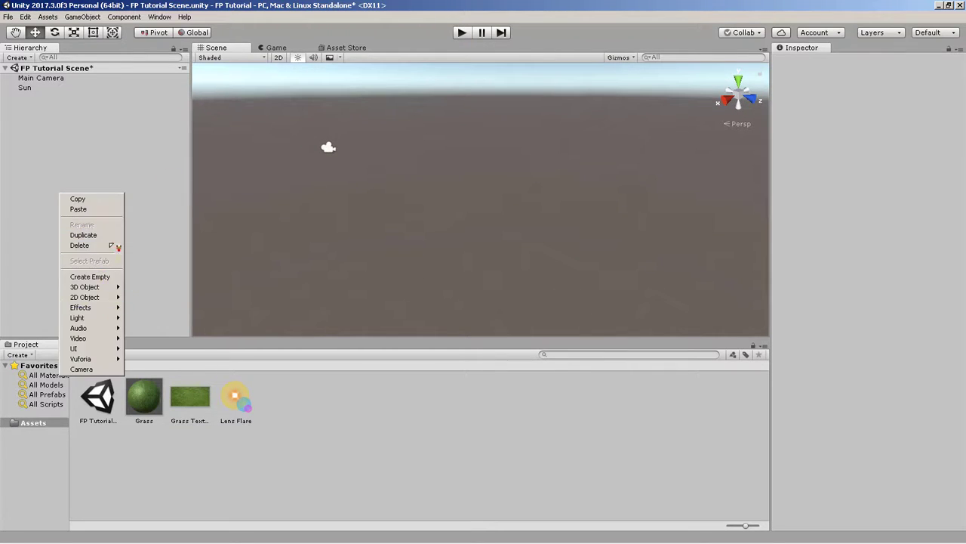
pyautogui.moveTo(95, 302)
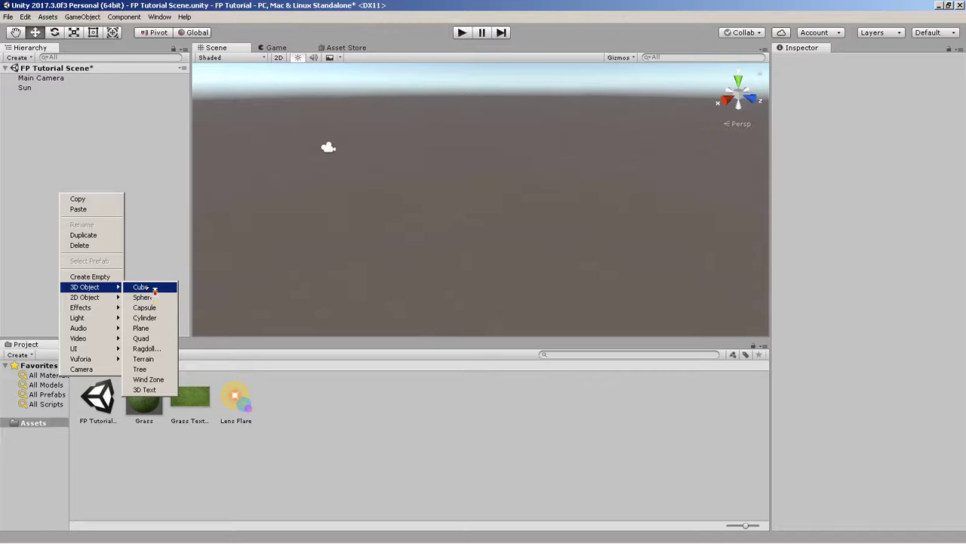
pyautogui.click(142, 288)
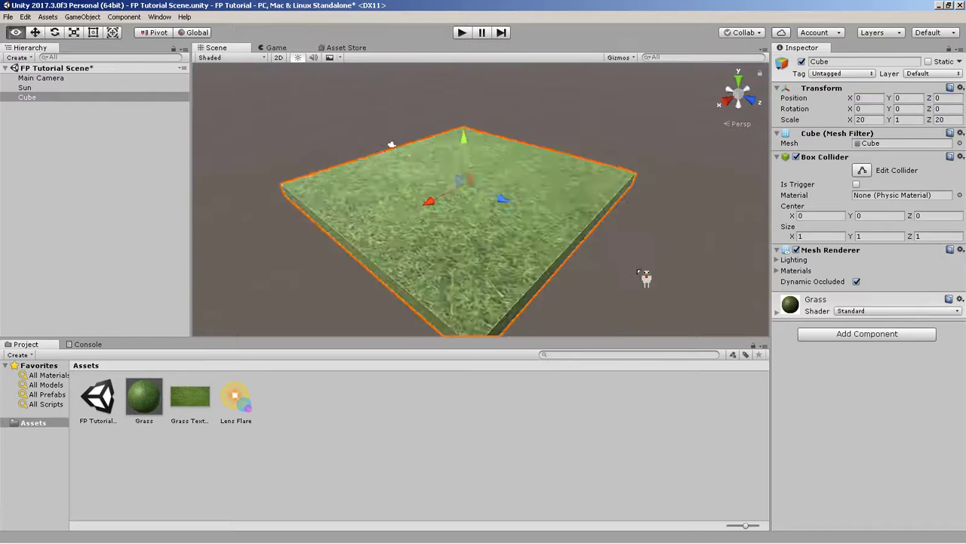
# - Add a Rigidbody component to the grass cube
pyautogui.keyDown('alt'); pyautogui.moveTo(644, 276); pyautogui.dragTo(588, 277); pyautogui.keyUp('alt')
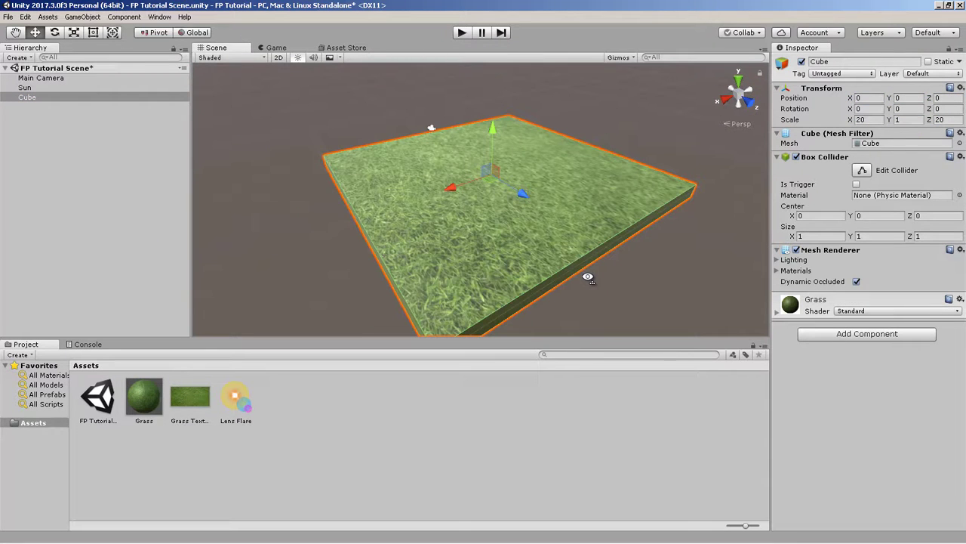
pyautogui.moveTo(589, 277); pyautogui.dragTo(556, 274, button='right')
pyautogui.press('w')
pyautogui.press('f')
pyautogui.click(826, 336)
pyautogui.write('rig')
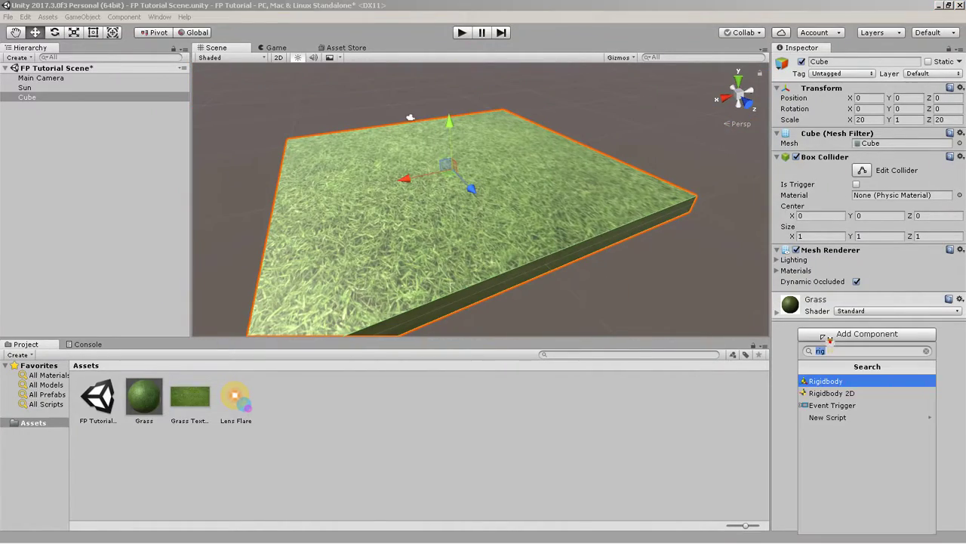
pyautogui.click(846, 382)
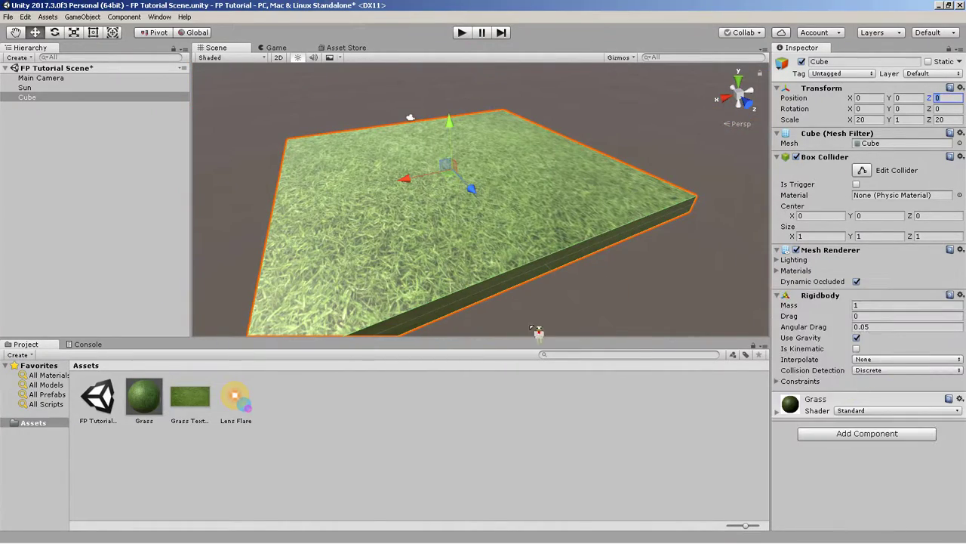
# - In the cube's Rigidbody constraints, freeze position on X and Y and rotation on X, Y and Z
pyautogui.click(785, 381)
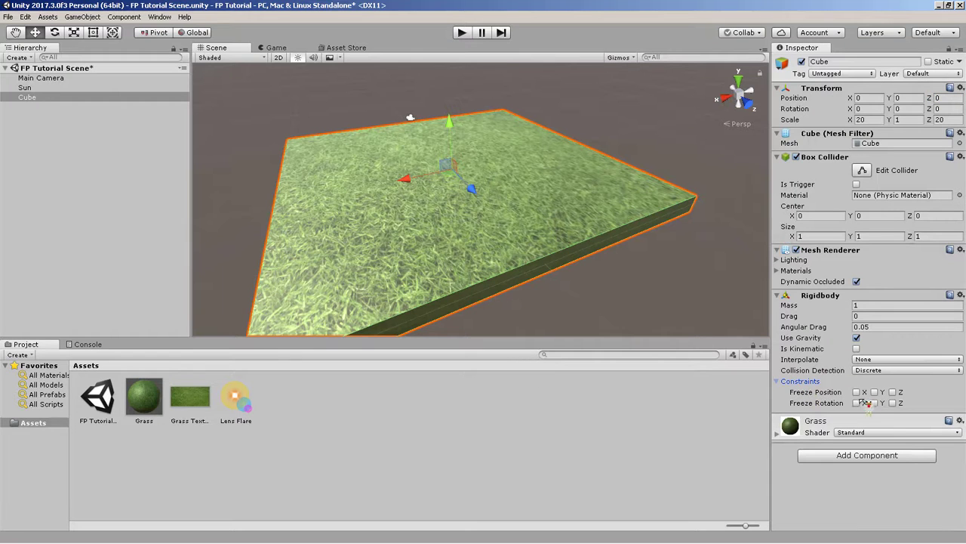
pyautogui.click(857, 393)
pyautogui.click(857, 403)
pyautogui.click(876, 403)
pyautogui.click(876, 393)
pyautogui.click(893, 392)
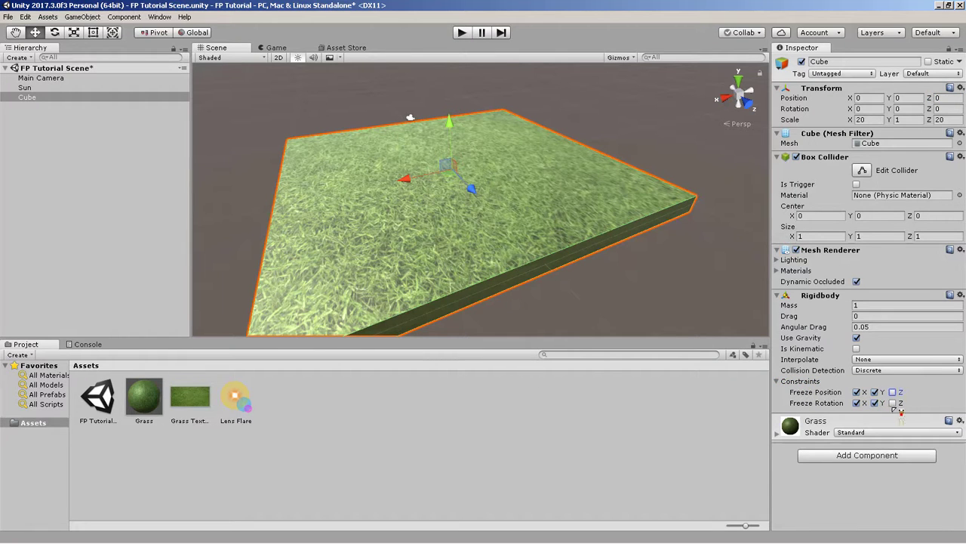
pyautogui.click(893, 403)
pyautogui.keyDown('alt'); pyautogui.moveTo(665, 280); pyautogui.dragTo(619, 263); pyautogui.keyUp('alt')
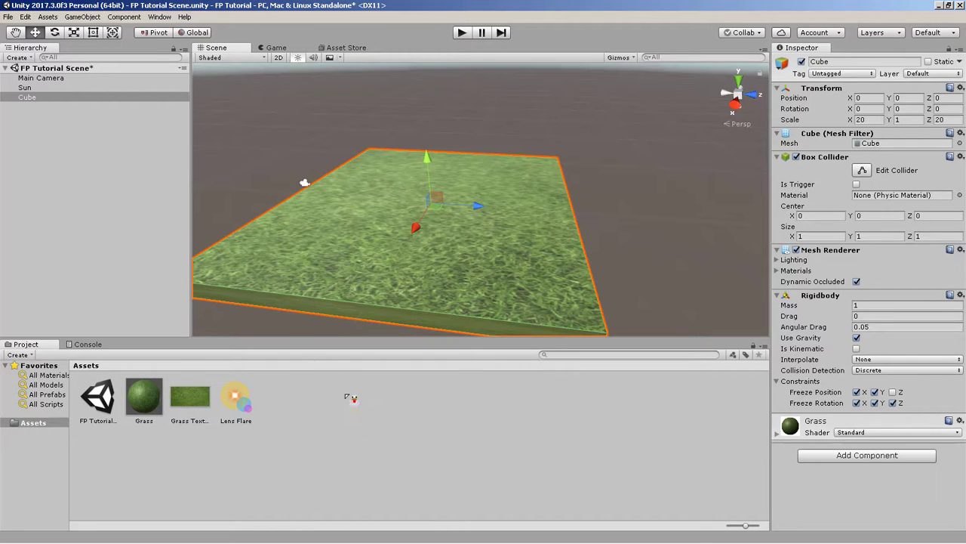
pyautogui.rightClick(387, 440)
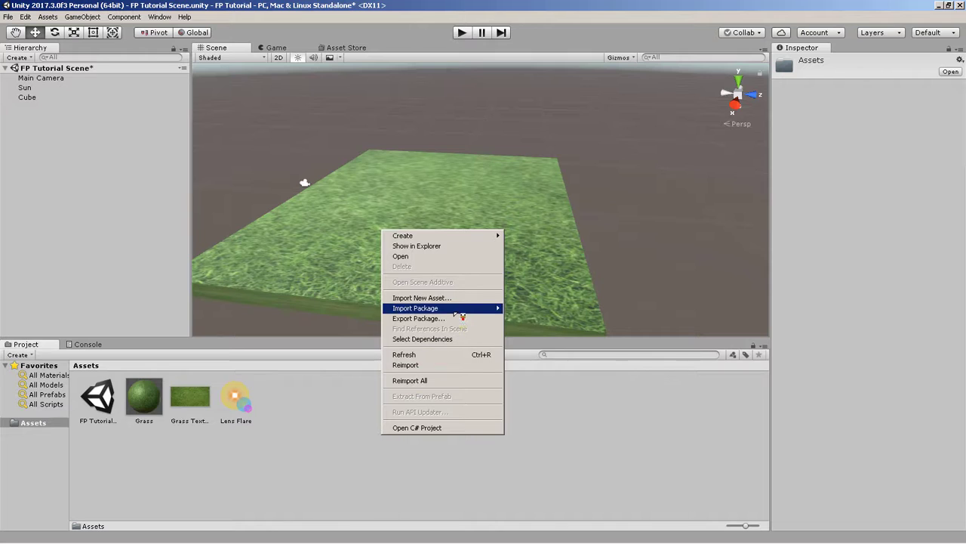
pyautogui.moveTo(459, 314)
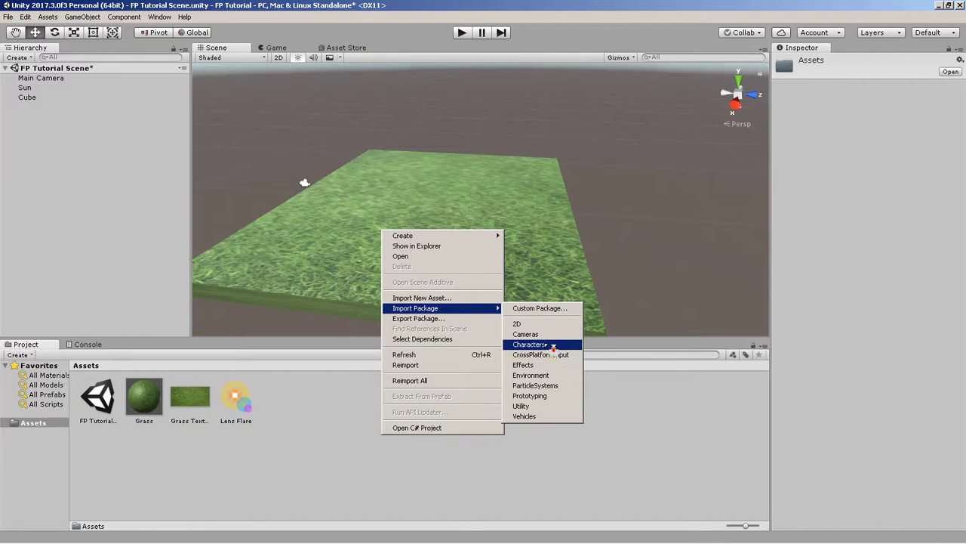
pyautogui.click(662, 409)
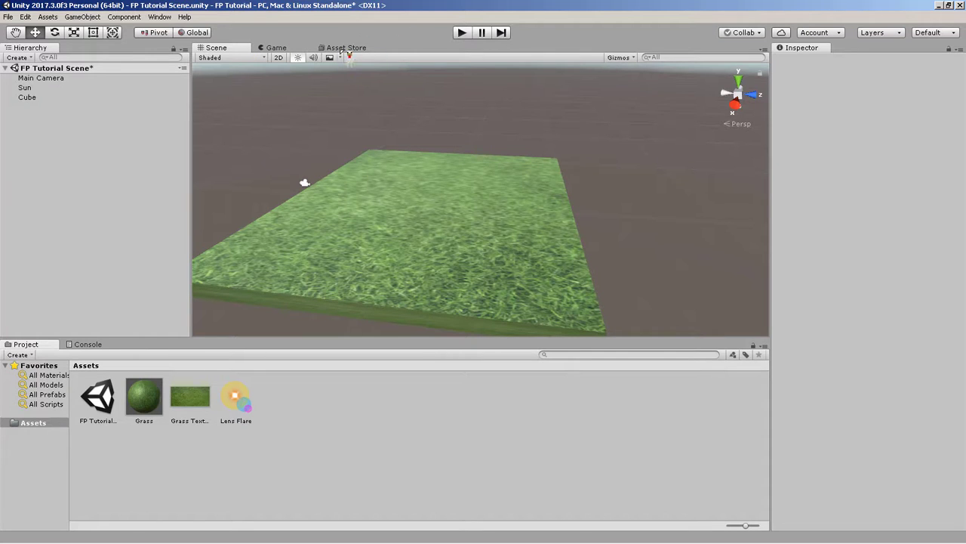
# - Apply the Default window layout and search the Asset Store for "standard assets"
pyautogui.click(940, 34)
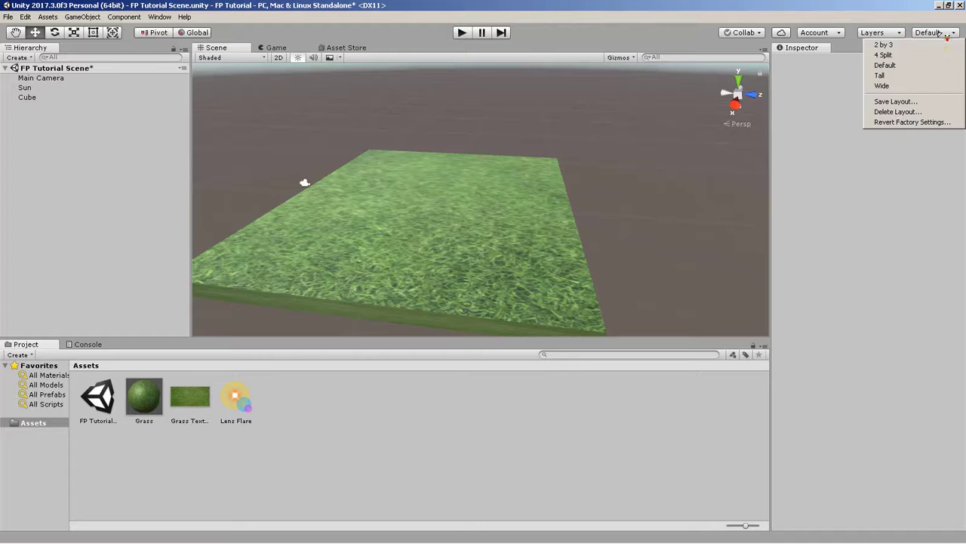
pyautogui.click(904, 66)
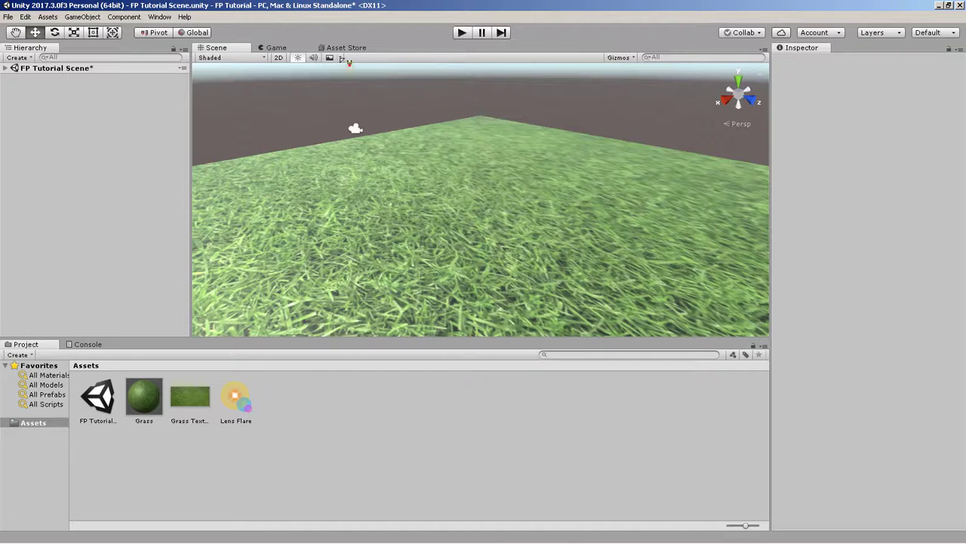
pyautogui.click(356, 49)
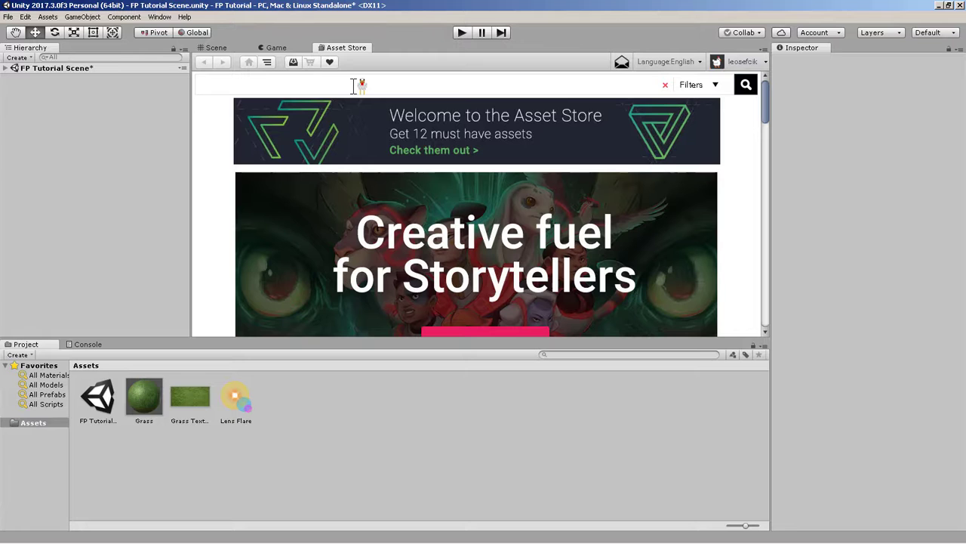
pyautogui.write('star')
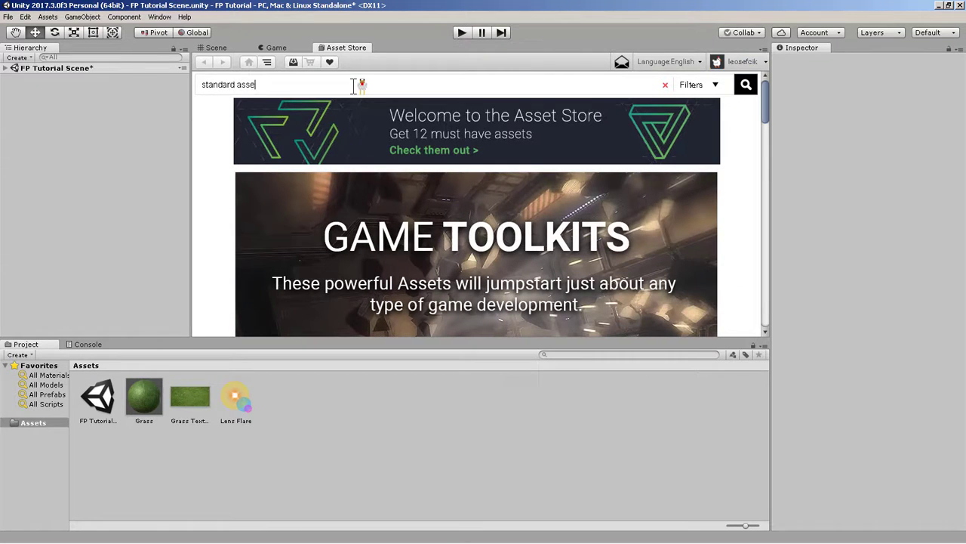
pyautogui.hotkey('ctrl', 'a')
pyautogui.press('BackSpace')
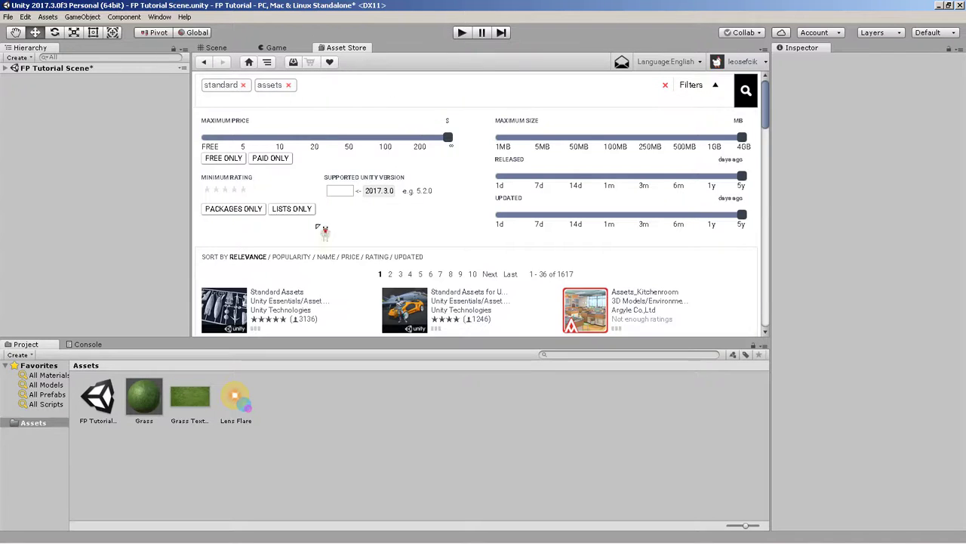
# - Import the free Standard Assets package by Unity Technologies into the project
pyautogui.scroll(-2, 336, 285)
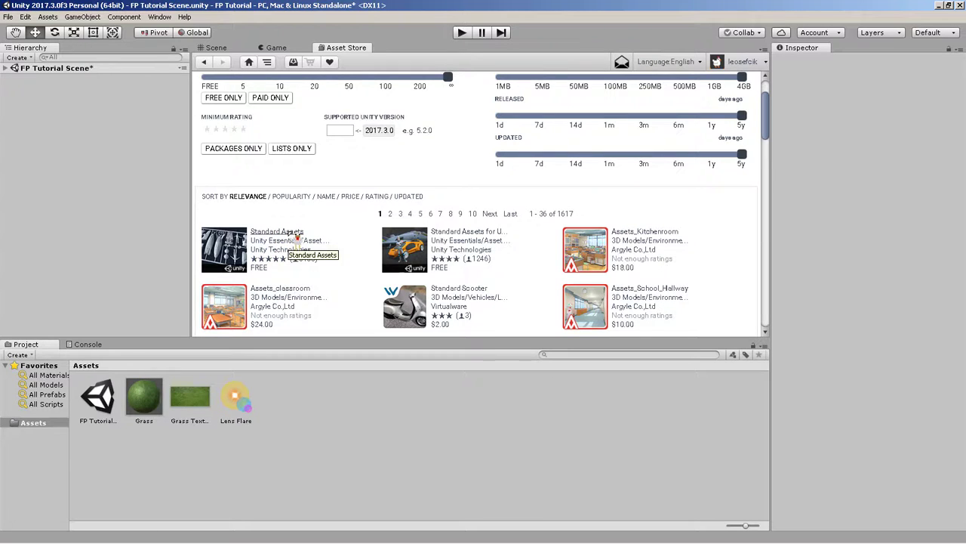
pyautogui.click(295, 240)
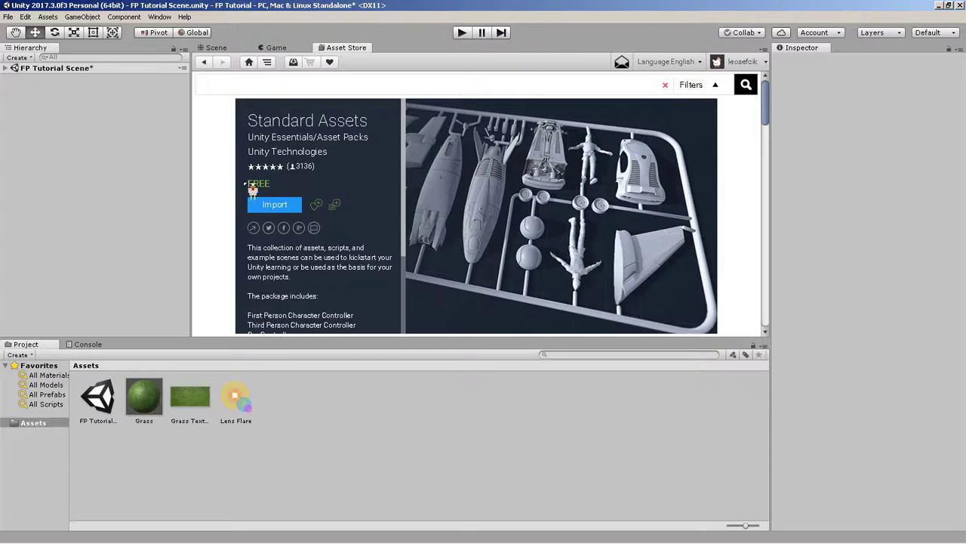
pyautogui.click(281, 206)
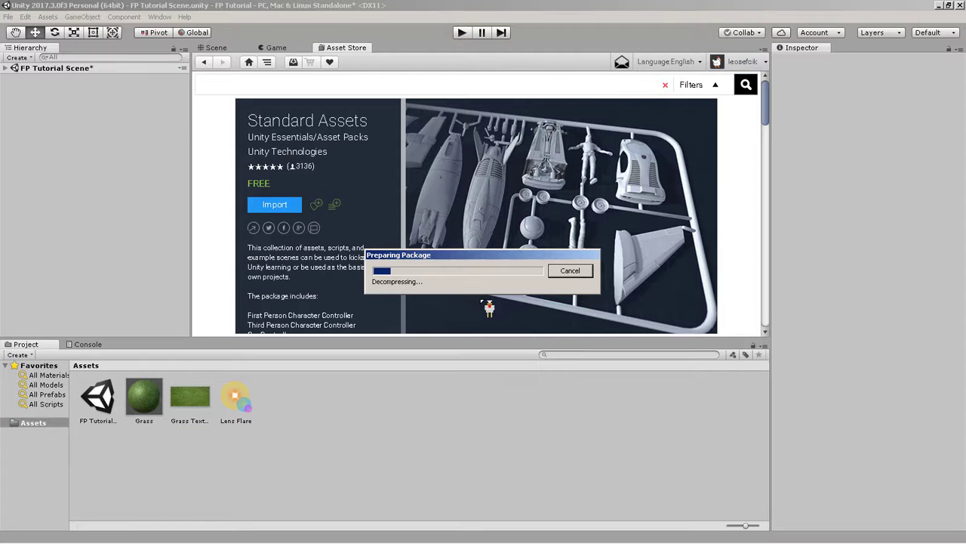
pyautogui.click(299, 258)
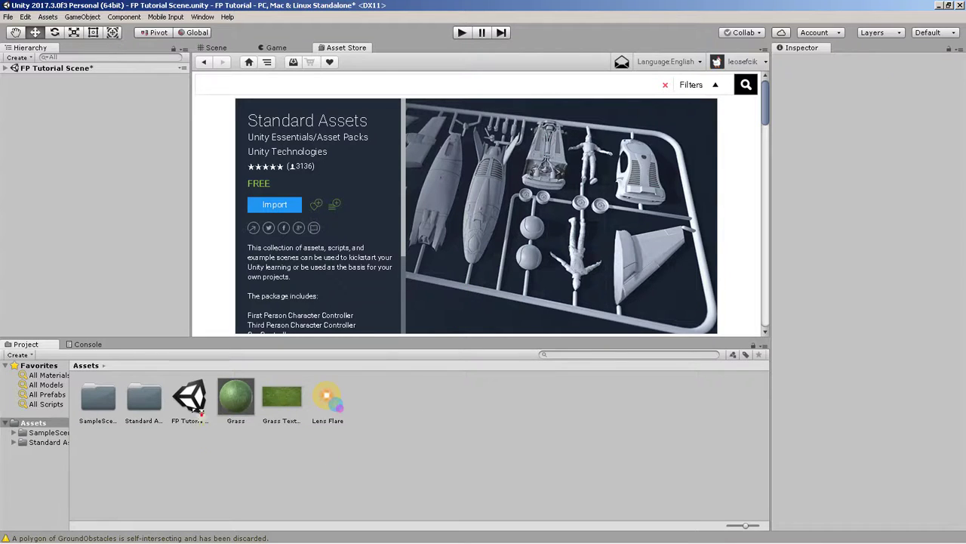
# - Return to the Scene view and open the Characters folder inside the project's Standard Assets folder
pyautogui.click(220, 47)
pyautogui.keyDown('alt'); pyautogui.moveTo(538, 252); pyautogui.dragTo(540, 287); pyautogui.keyUp('alt')
pyautogui.click(100, 415)
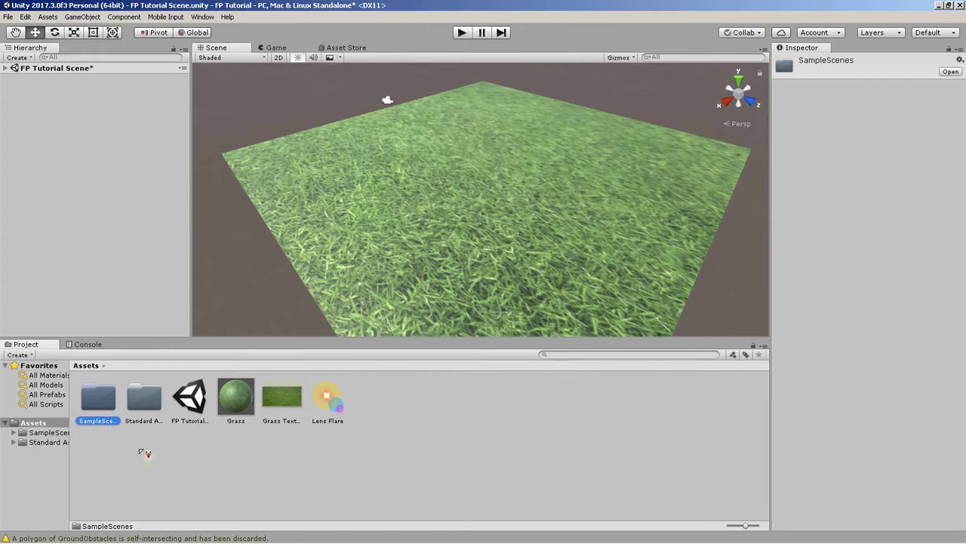
pyautogui.click(151, 417)
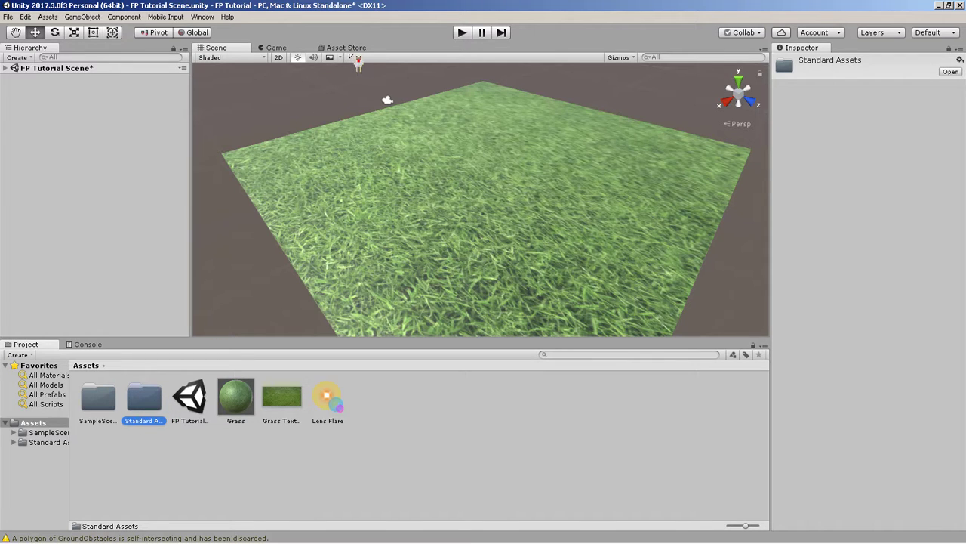
pyautogui.doubleClick(151, 412)
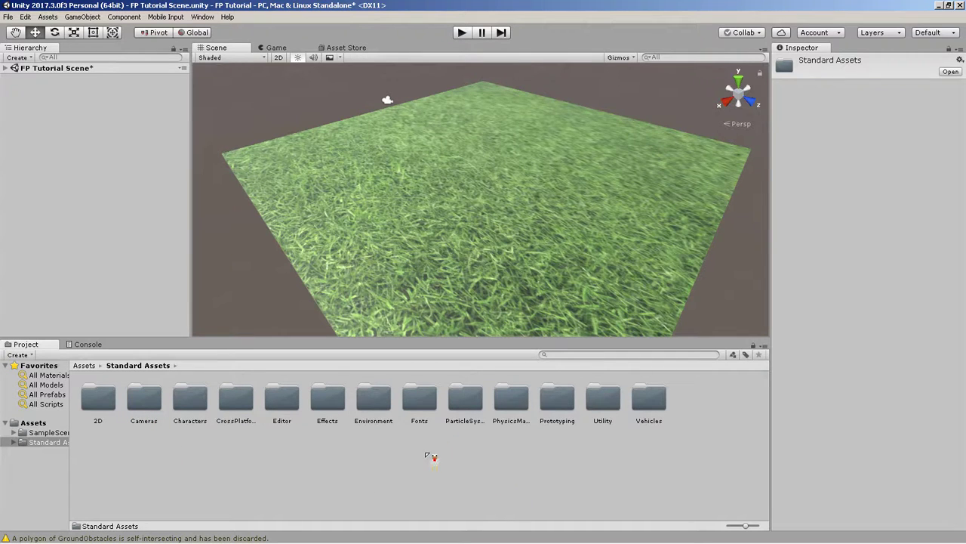
pyautogui.click(197, 406)
pyautogui.doubleClick(190, 400)
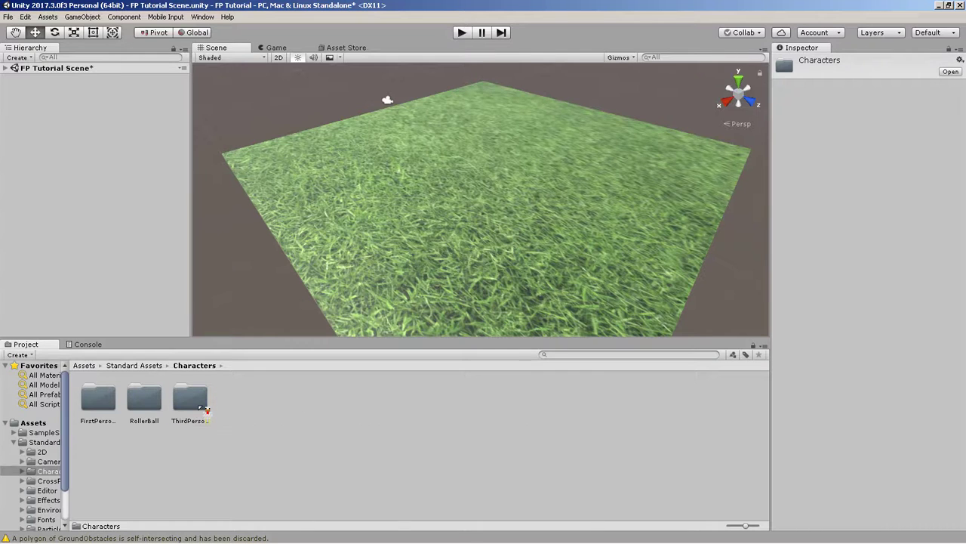
# - Open the FirstPersonCharacter folder among the imported character assets
pyautogui.moveTo(475, 281)
pyautogui.keyDown('alt'); pyautogui.mouseDown()
pyautogui.moveTo(468, 274)
pyautogui.moveTo(503, 250)
pyautogui.moveTo(489, 282)
pyautogui.moveTo(459, 287)
pyautogui.mouseUp(); pyautogui.keyUp('alt')
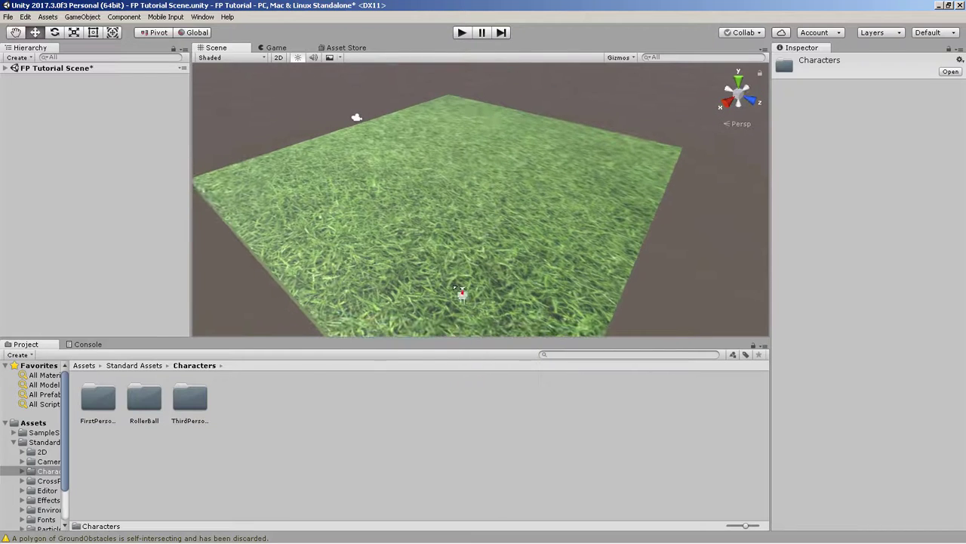
pyautogui.click(191, 416)
pyautogui.click(284, 415)
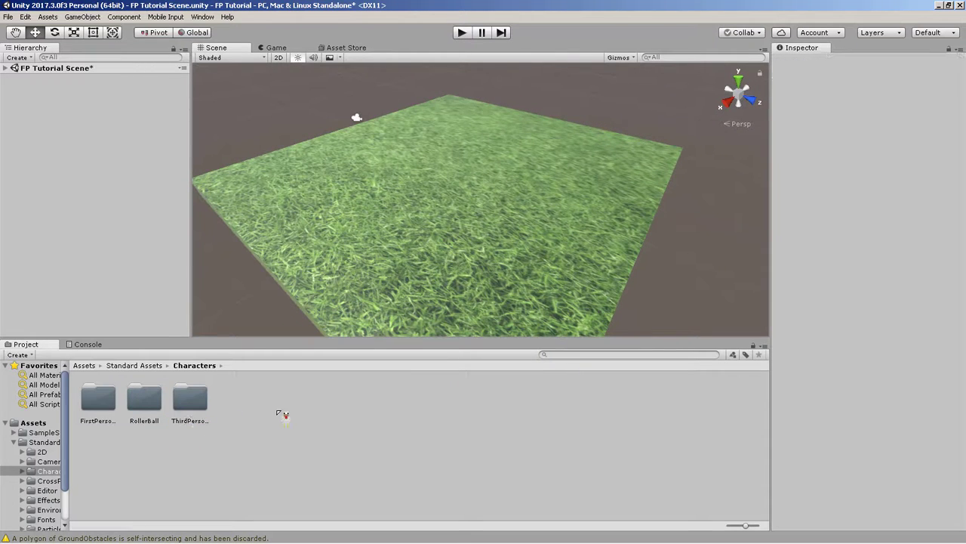
pyautogui.moveTo(354, 80); pyautogui.dragTo(360, 112)
pyautogui.moveTo(545, 218)
pyautogui.keyDown('alt'); pyautogui.mouseDown()
pyautogui.moveTo(533, 216)
pyautogui.moveTo(539, 224)
pyautogui.moveTo(541, 202)
pyautogui.mouseUp(); pyautogui.keyUp('alt')
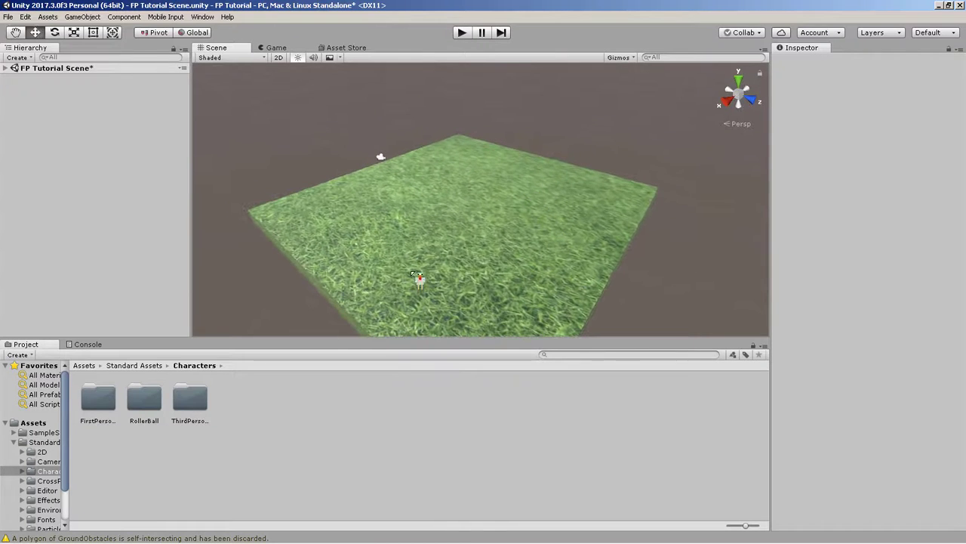
pyautogui.click(110, 407)
pyautogui.doubleClick(114, 410)
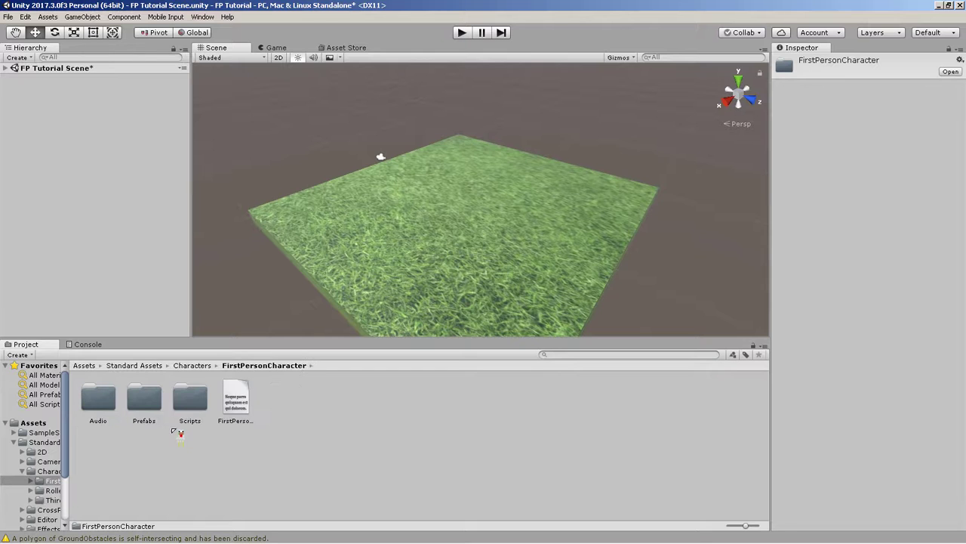
# - Delete the Main Camera from the FP Tutorial Scene
pyautogui.keyDown('alt'); pyautogui.moveTo(497, 288); pyautogui.dragTo(490, 292); pyautogui.keyUp('alt')
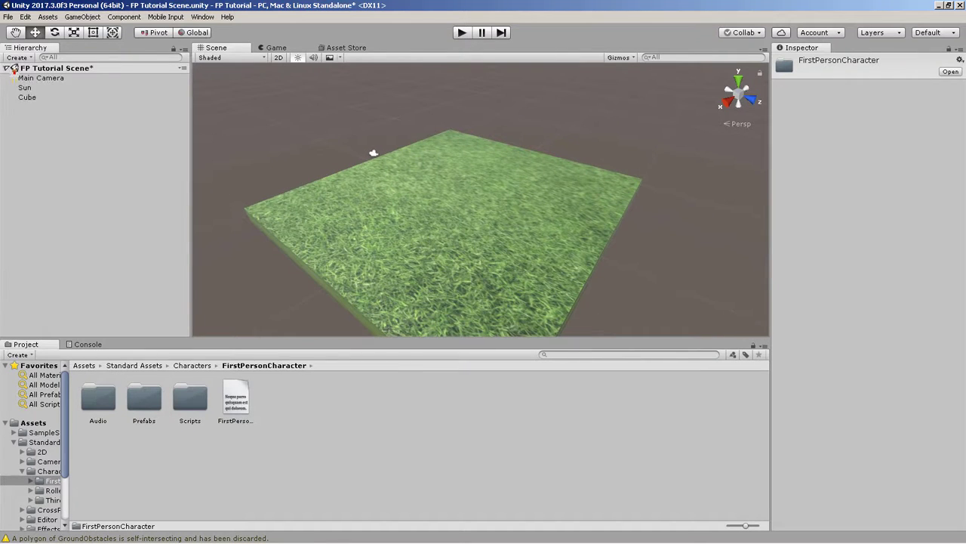
pyautogui.click(42, 79)
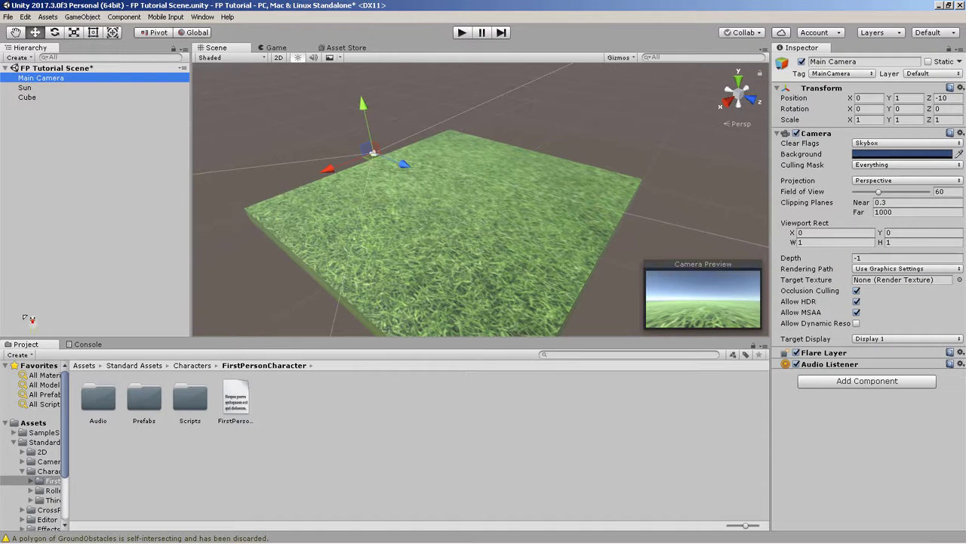
pyautogui.press('Delete')
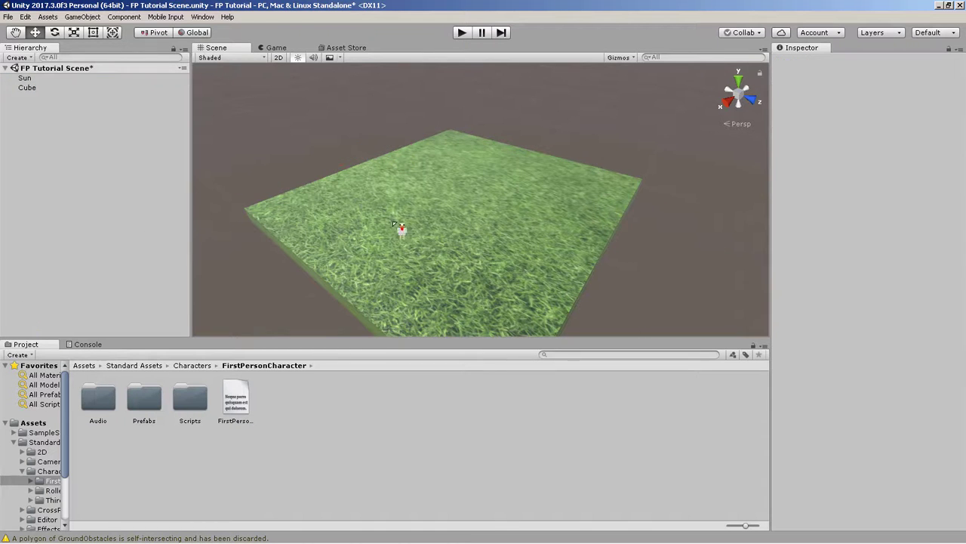
# - Add the FPSController prefab from the FirstPersonCharacter Prefabs folder to the scene hierarchy and check its component settings
pyautogui.keyDown('alt'); pyautogui.moveTo(401, 224); pyautogui.dragTo(372, 250); pyautogui.keyUp('alt')
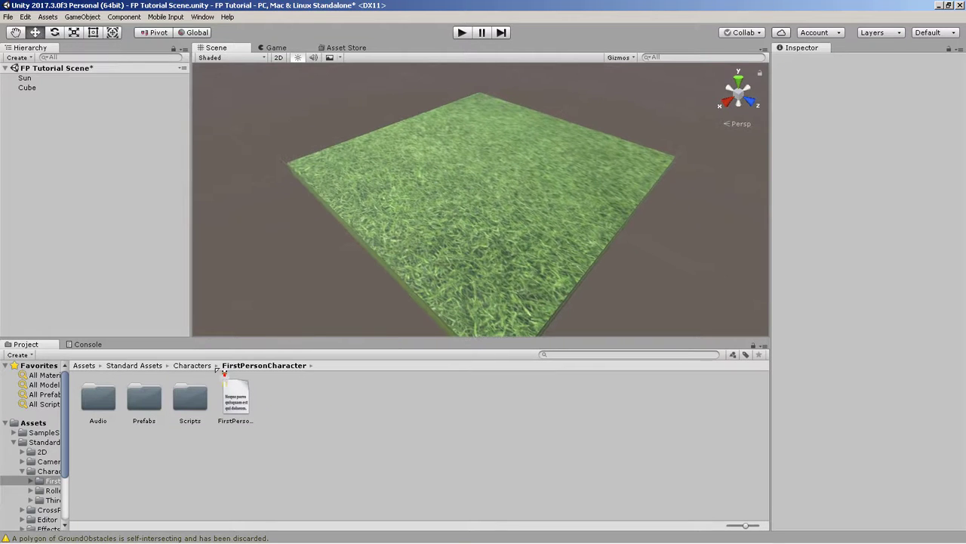
pyautogui.doubleClick(149, 414)
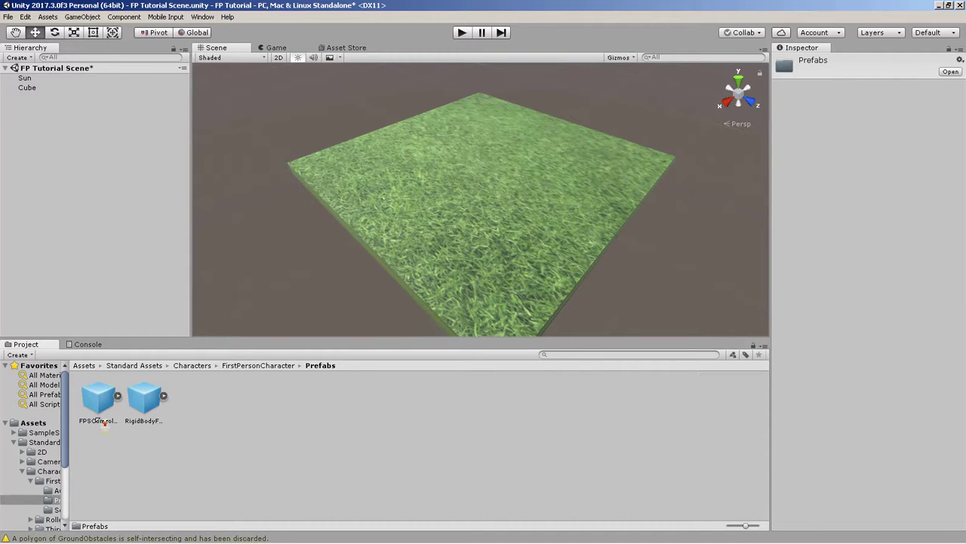
pyautogui.moveTo(107, 415); pyautogui.dragTo(28, 149)
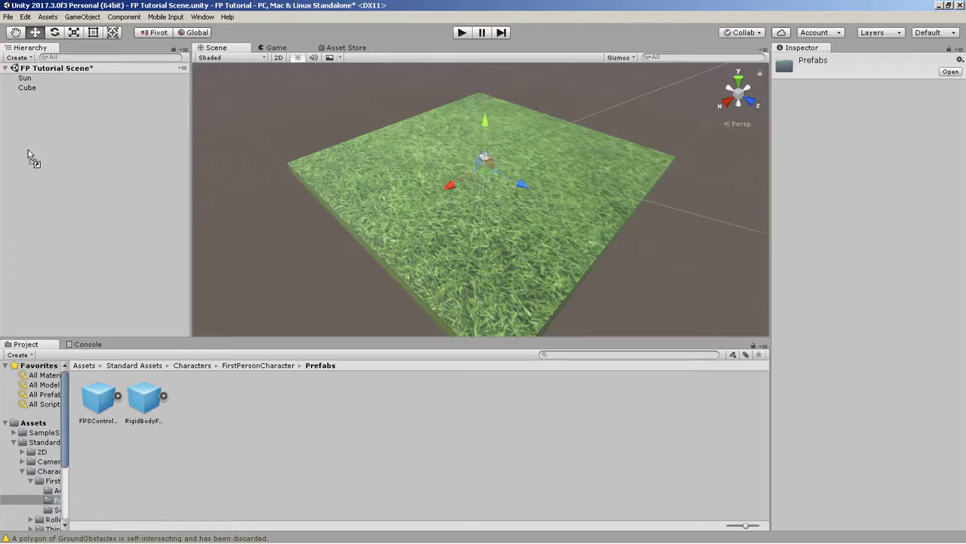
pyautogui.press('w')
pyautogui.moveTo(579, 281); pyautogui.dragTo(548, 249, button='right')
pyautogui.press('s')
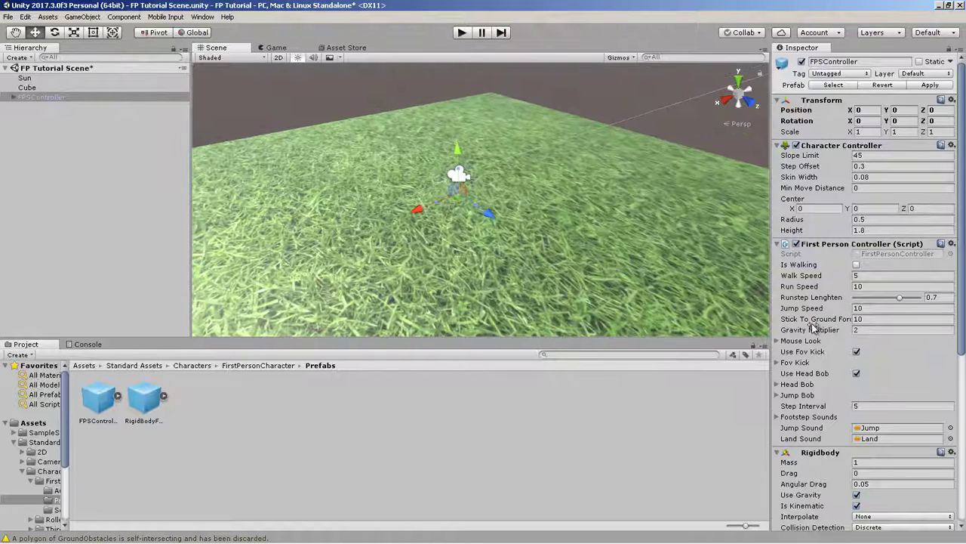
pyautogui.scroll(-1, 812, 332)
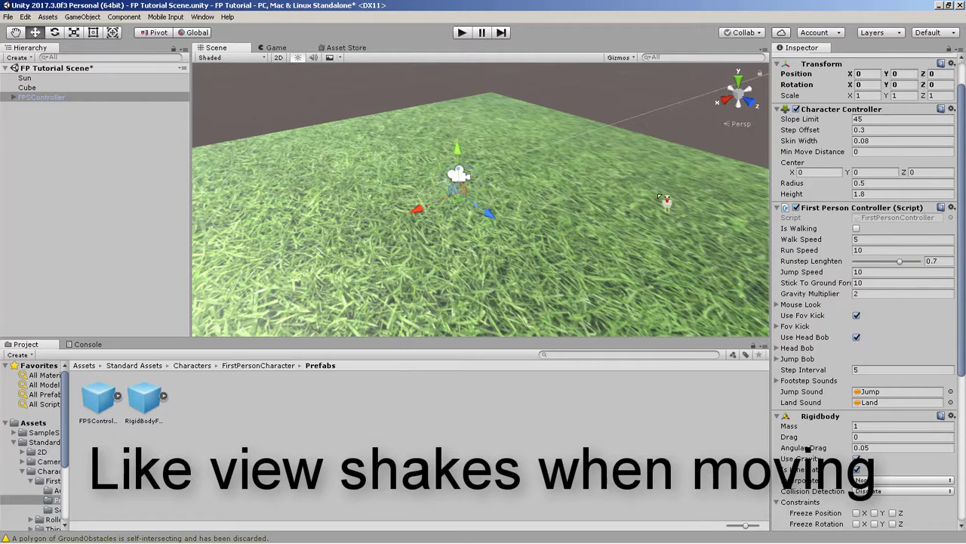
pyautogui.keyDown('alt'); pyautogui.moveTo(587, 205); pyautogui.dragTo(572, 207); pyautogui.keyUp('alt')
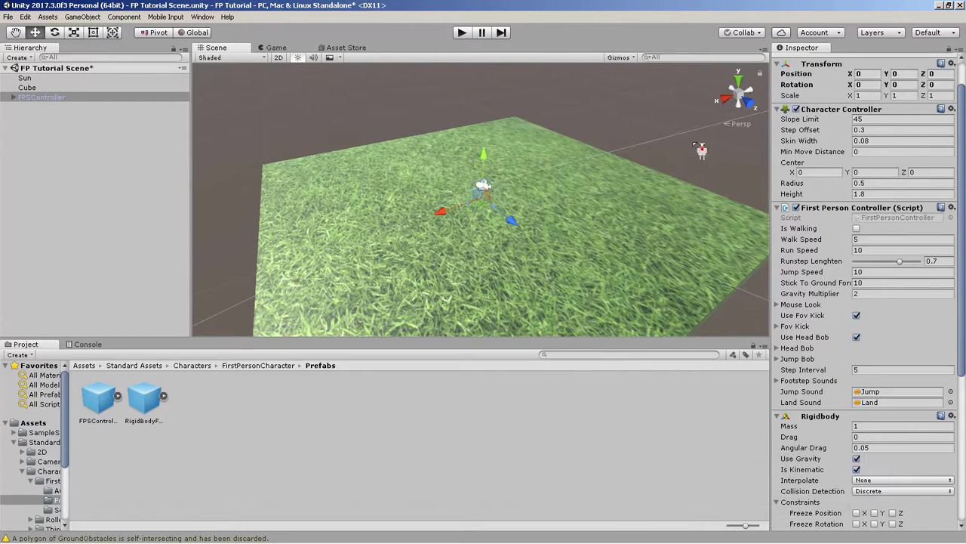
# - Play-test the scene by walking, running and looking around the grass ground with the first-person character
pyautogui.click(462, 33)
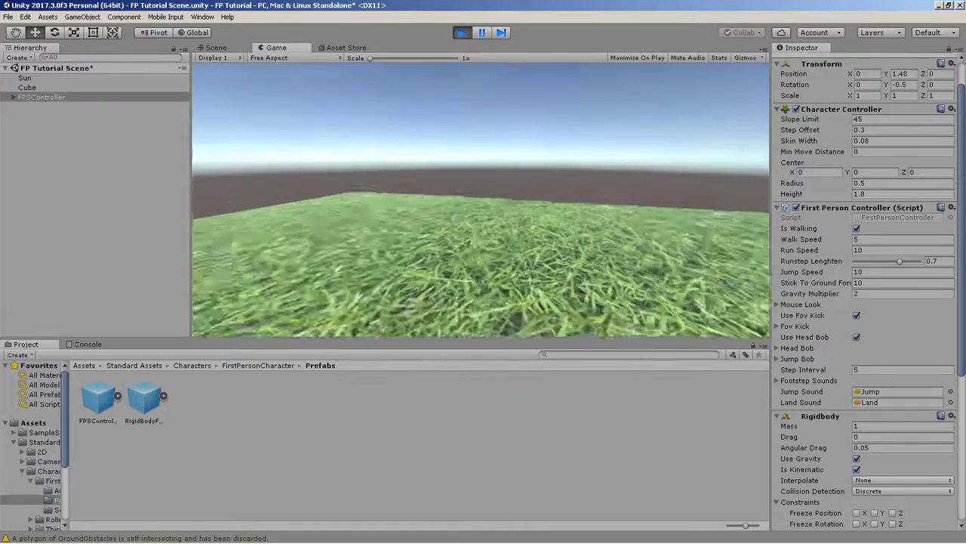
pyautogui.press('w')
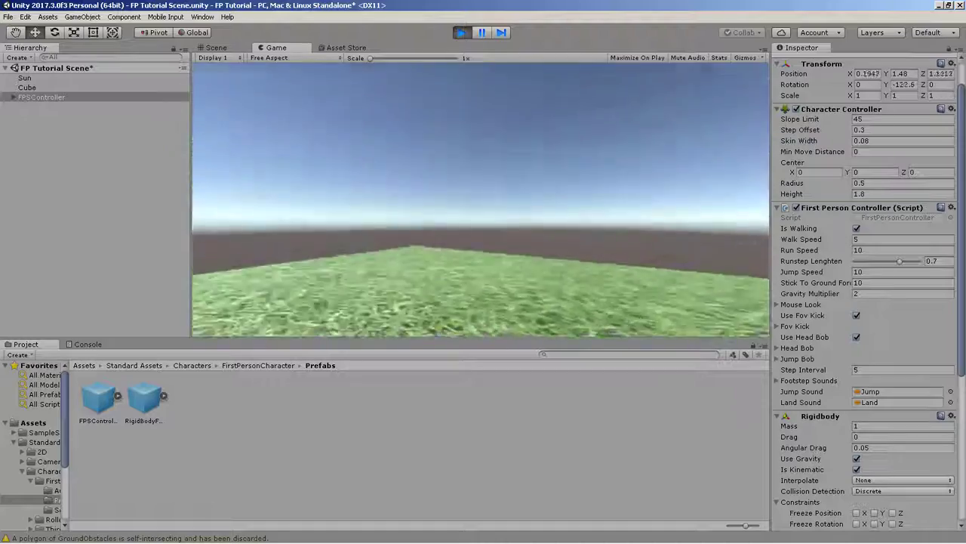
pyautogui.press('w')
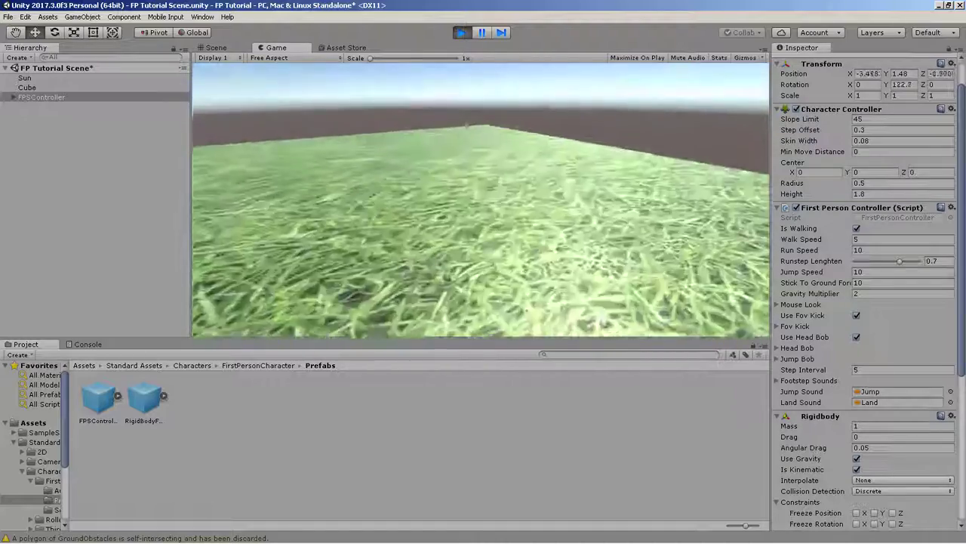
pyautogui.press('w')
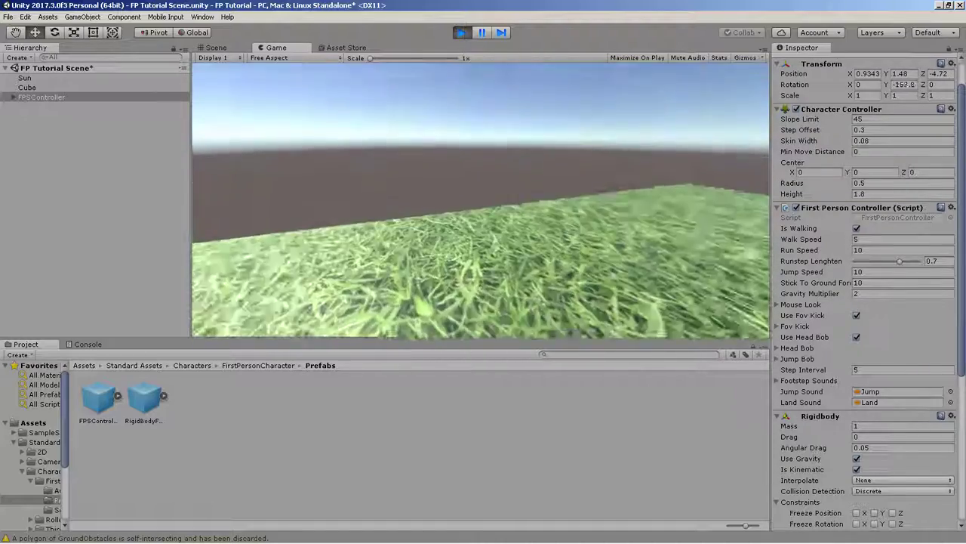
pyautogui.hotkey('shift', 'w')
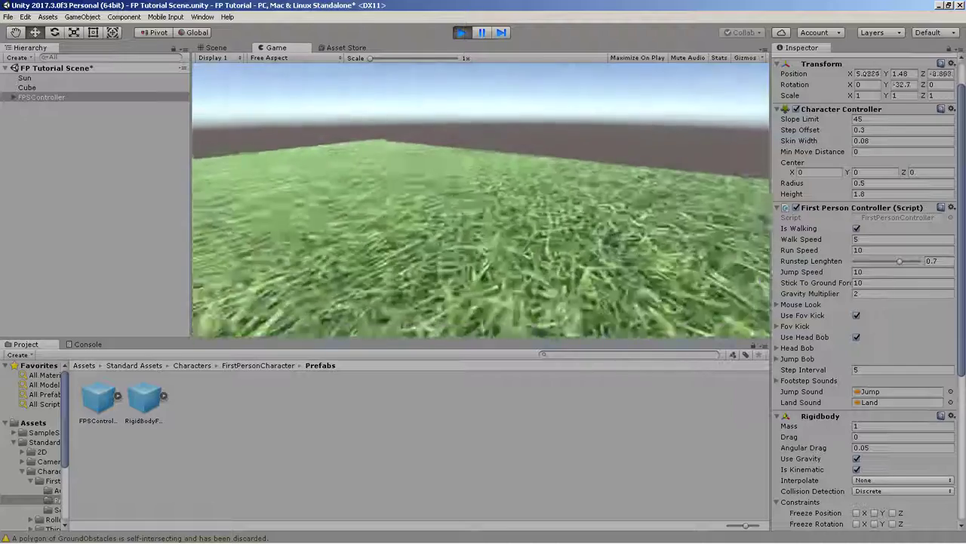
pyautogui.press('w')
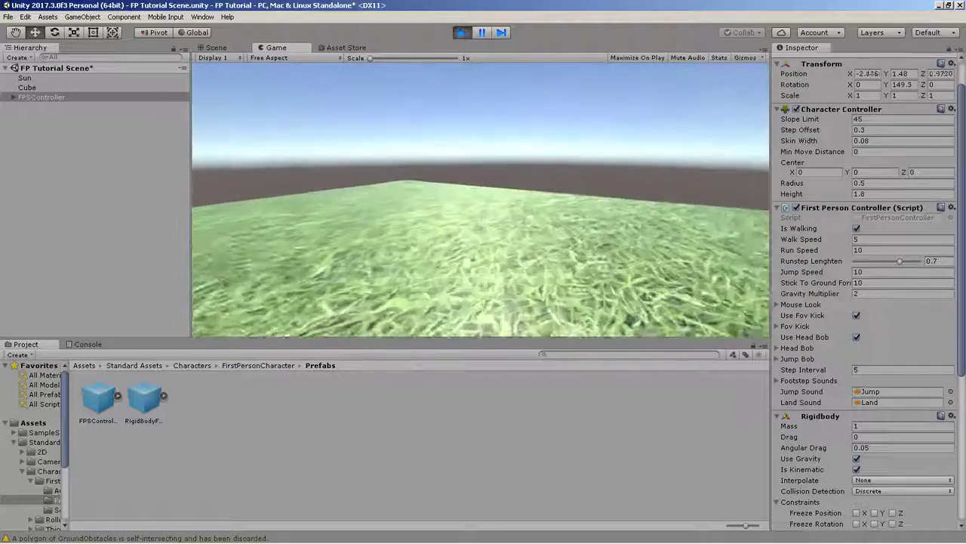
pyautogui.hotkey('shift', 'w')
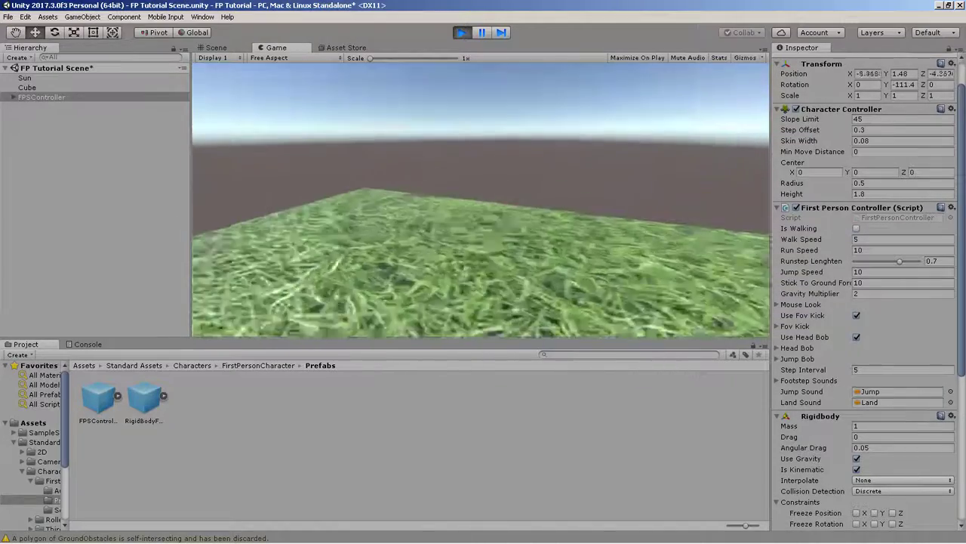
pyautogui.hotkey('shift', 'w')
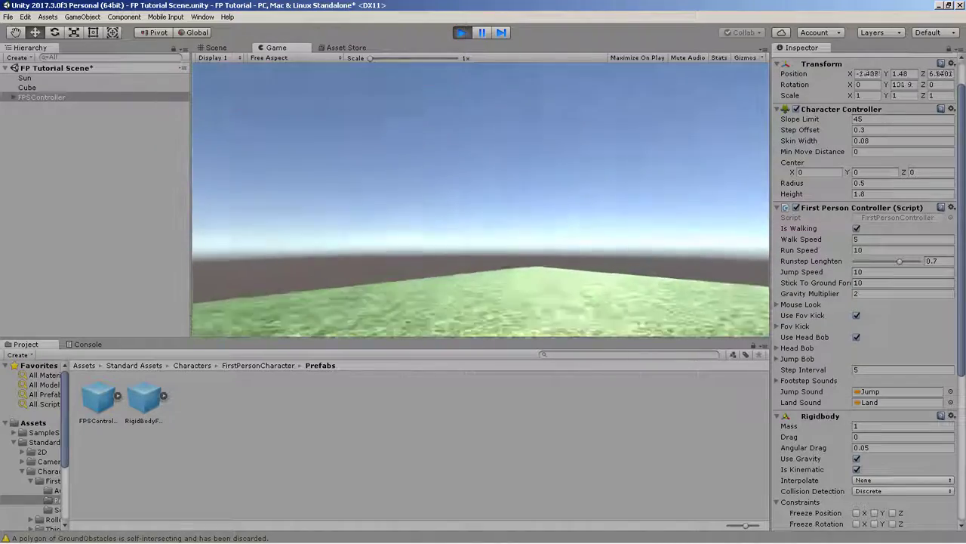
pyautogui.press('w')
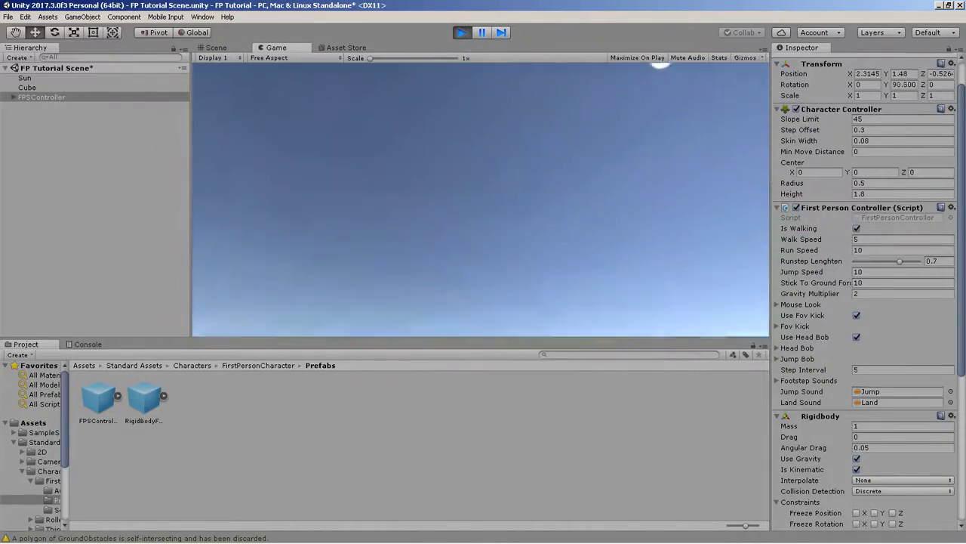
pyautogui.hotkey('shift', 'w')
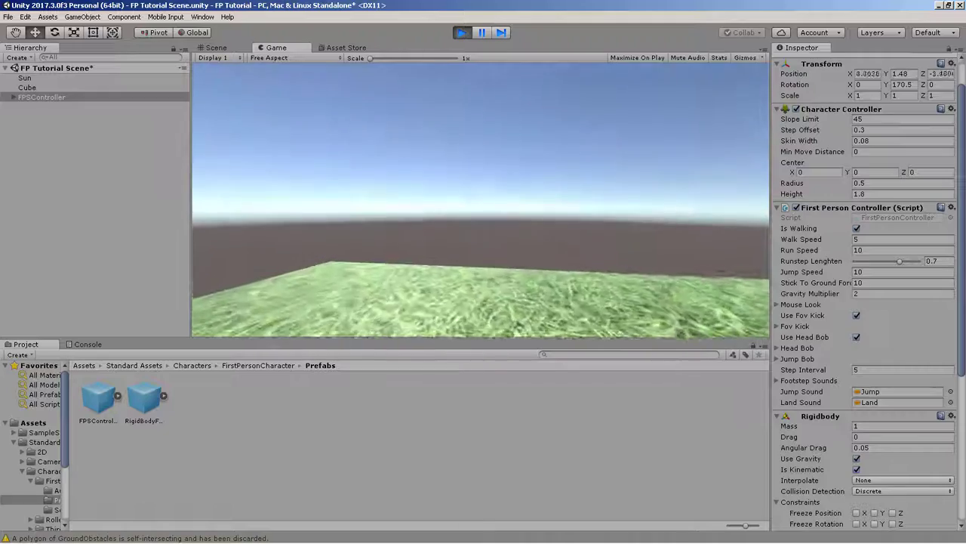
pyautogui.press('w')
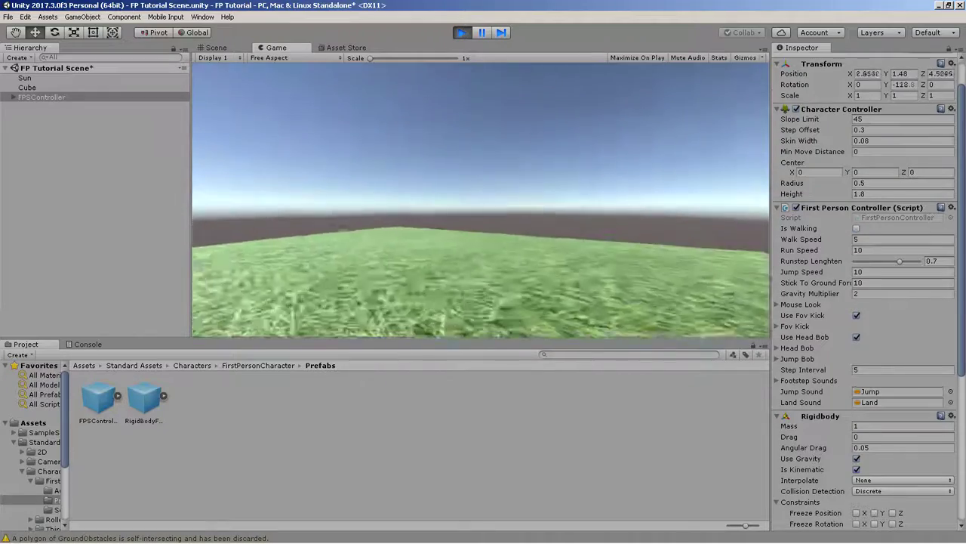